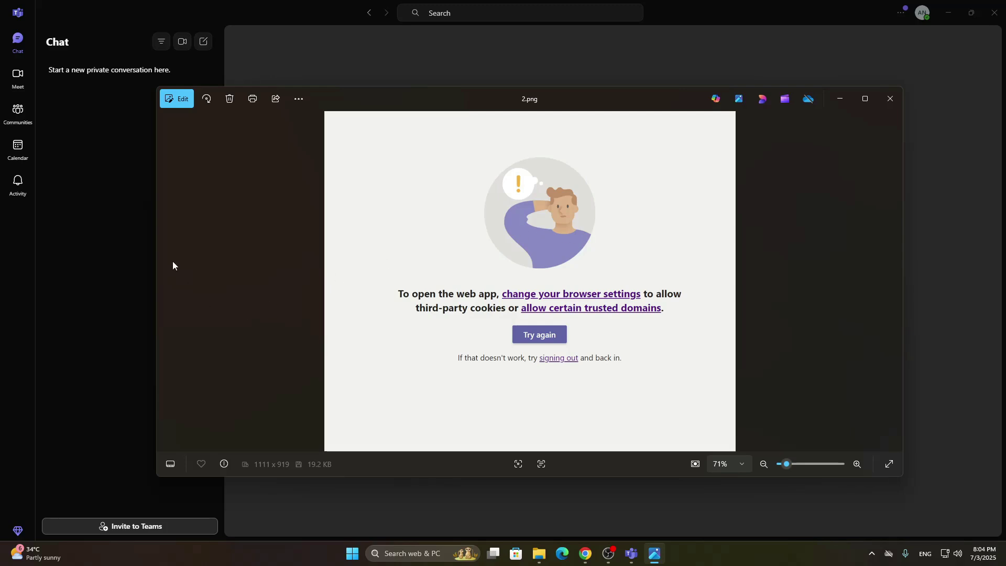
Check the cookie error screenshot against Teams, then put the screenshot away to show Teams.
{"action": "left_click", "coordinate": [136, 239]}
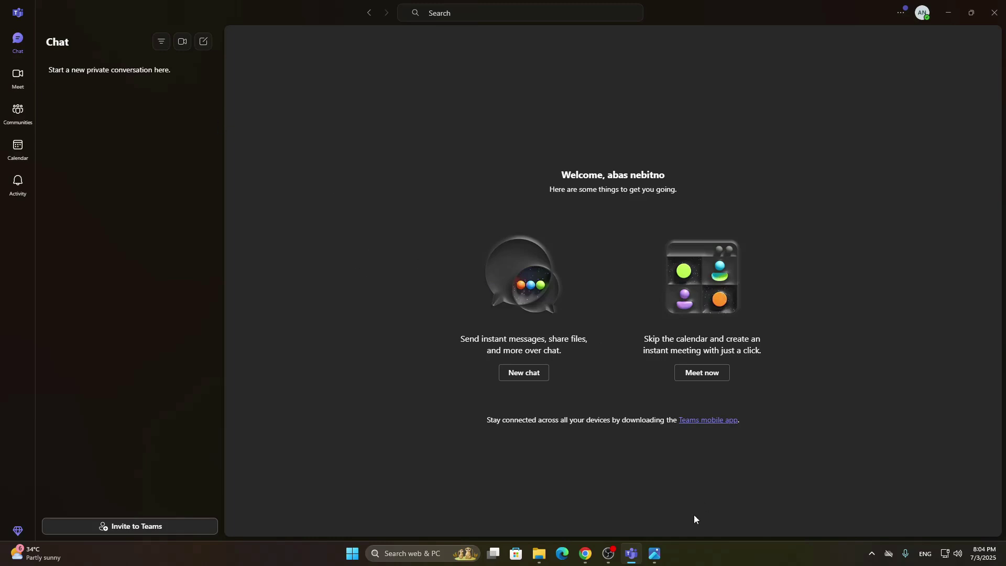
{"action": "left_click", "coordinate": [664, 555]}
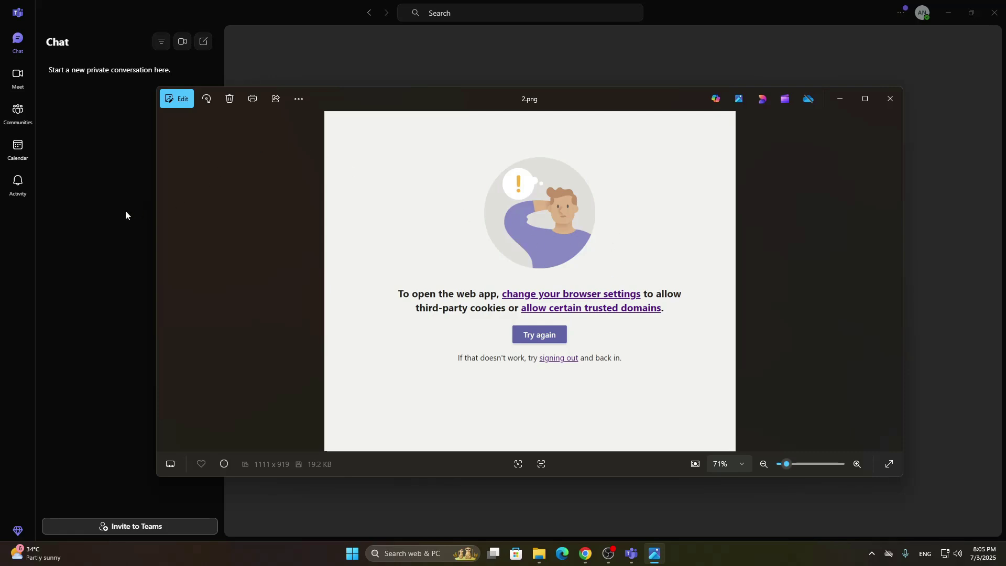
{"action": "left_click", "coordinate": [89, 208]}
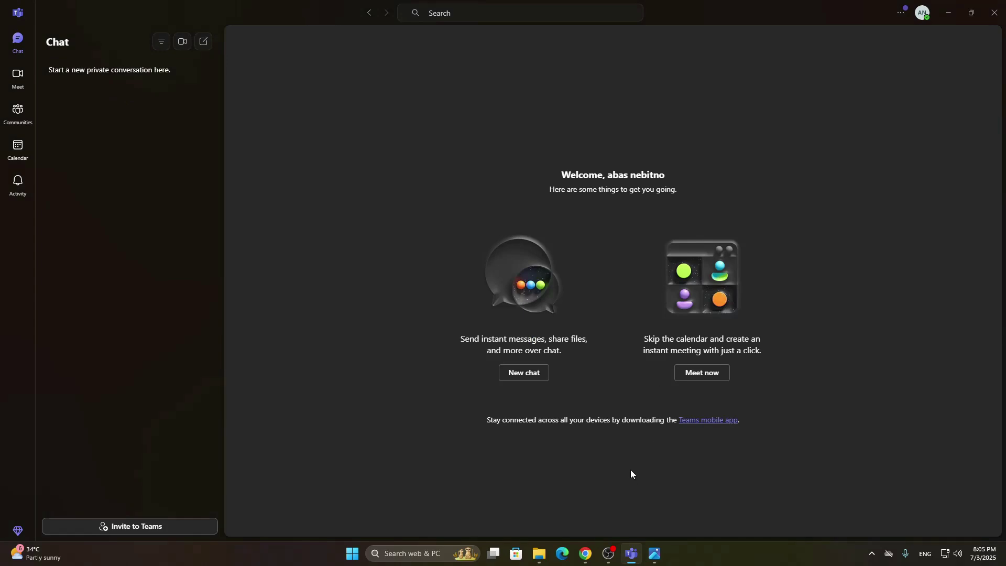
Switch to the Chrome window showing the infinite sign-in loop forum thread.
{"action": "mouse_move", "coordinate": [585, 554]}
{"action": "left_click", "coordinate": [653, 523]}
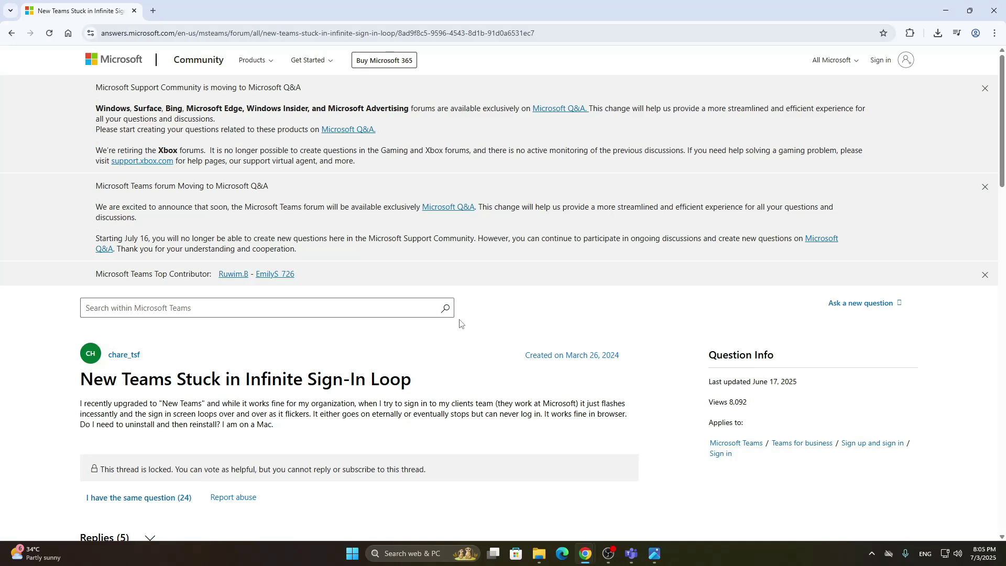
{"action": "scroll", "coordinate": [299, 334], "scroll_direction": "down", "scroll_amount": 2}
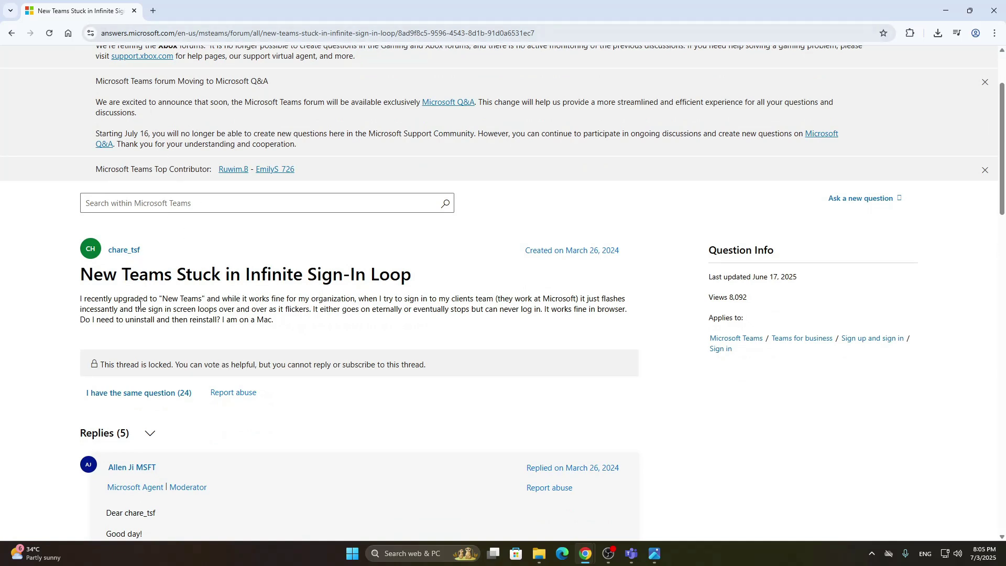
{"action": "scroll", "coordinate": [259, 289], "scroll_direction": "down", "scroll_amount": 1}
{"action": "scroll", "coordinate": [259, 290], "scroll_direction": "down", "scroll_amount": 1}
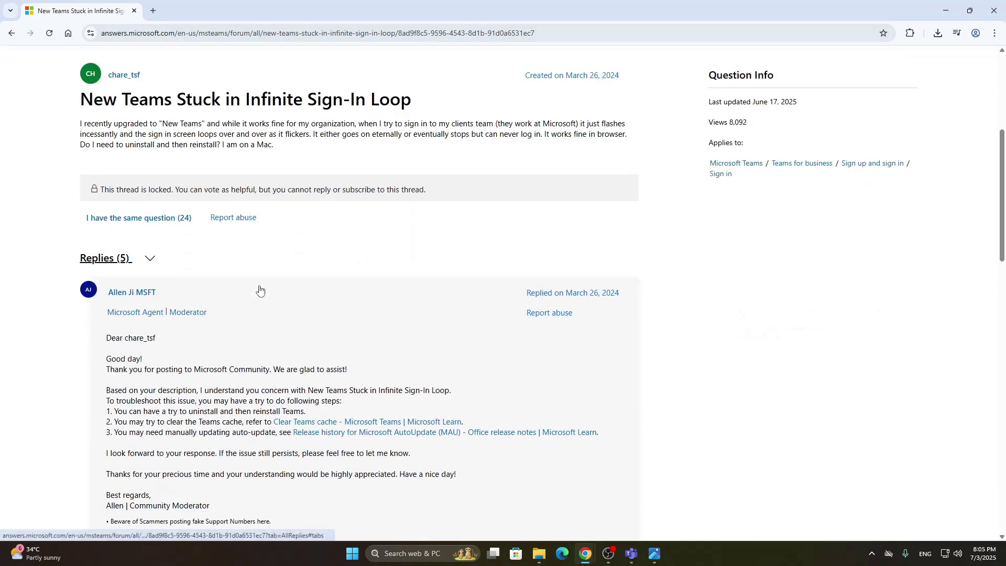
{"action": "scroll", "coordinate": [259, 289], "scroll_direction": "down", "scroll_amount": 1}
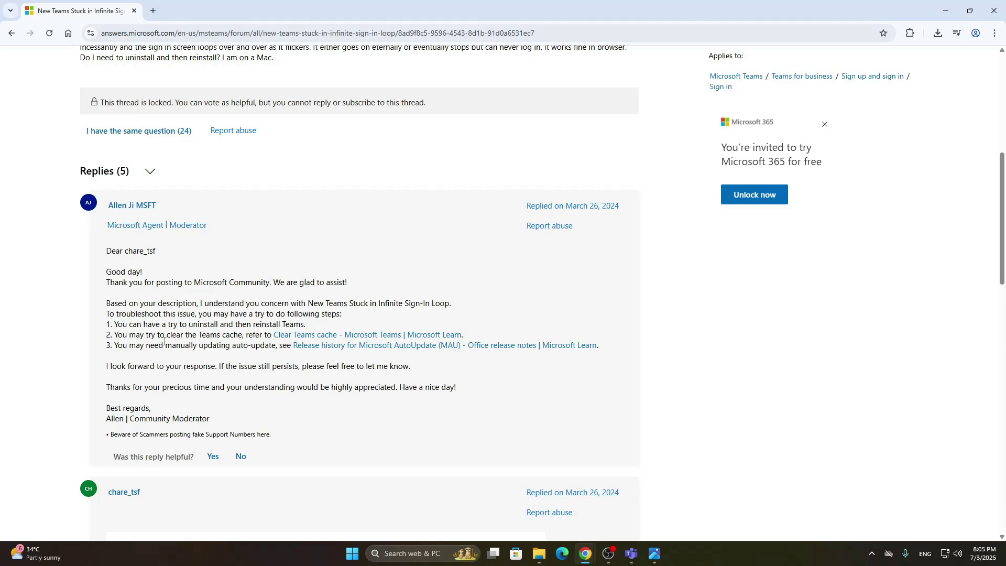
Open the Clear Teams cache article in a new tab, select its %appdata% path, and return to the thread.
{"action": "middle_click", "coordinate": [299, 336]}
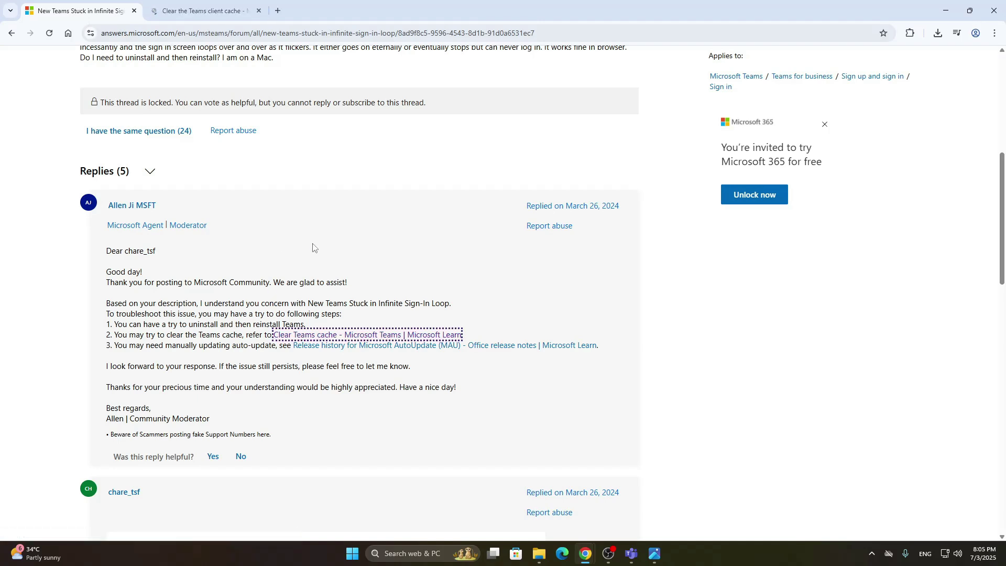
{"action": "key", "text": "ctrl+Tab"}
{"action": "scroll", "coordinate": [396, 138], "scroll_direction": "down", "scroll_amount": 2}
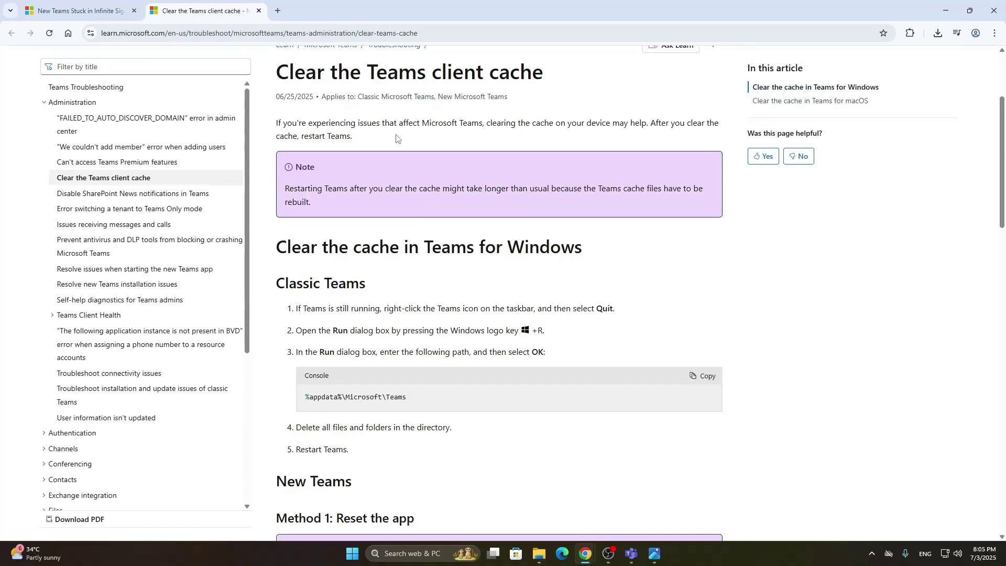
{"action": "scroll", "coordinate": [483, 276], "scroll_direction": "down", "scroll_amount": 1}
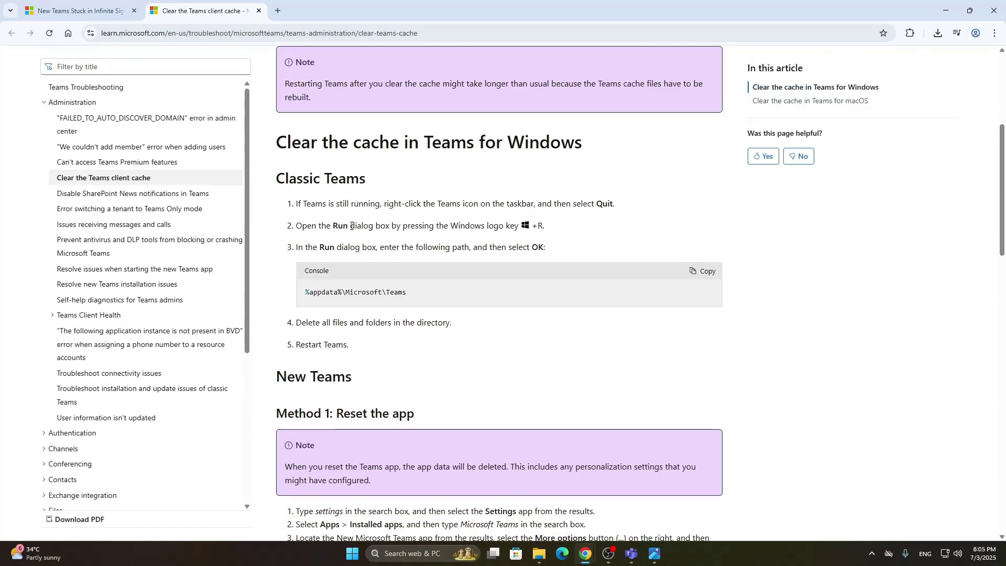
{"action": "left_click_drag", "start_coordinate": [410, 293], "coordinate": [301, 292]}
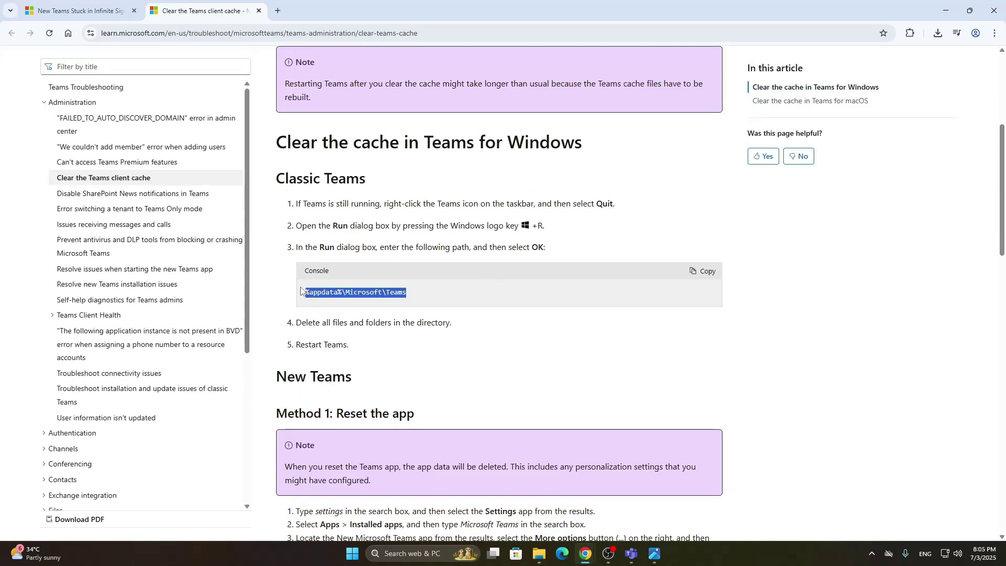
{"action": "left_click", "coordinate": [415, 295]}
{"action": "key", "text": "ctrl+Tab"}
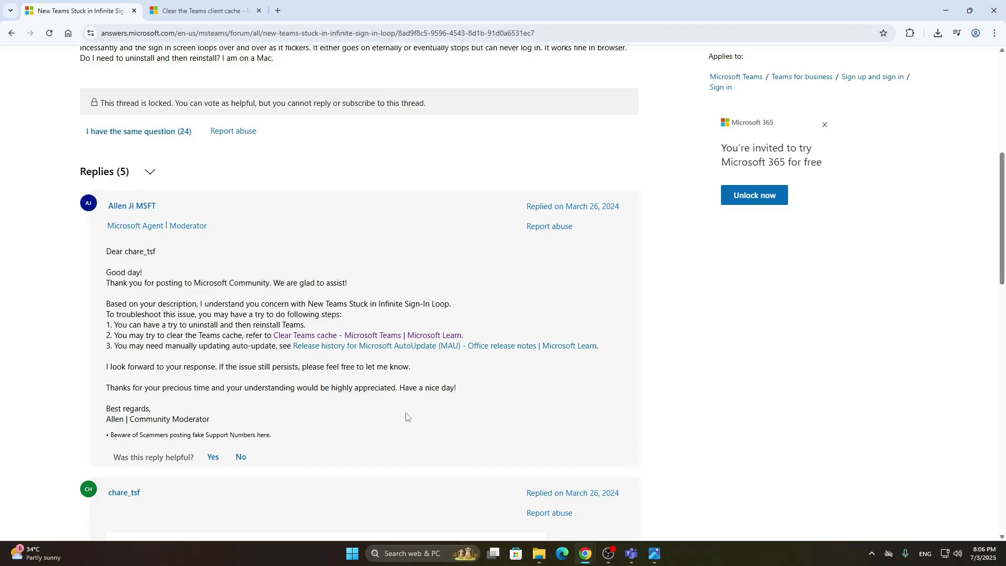
{"action": "scroll", "coordinate": [407, 417], "scroll_direction": "up", "scroll_amount": 5}
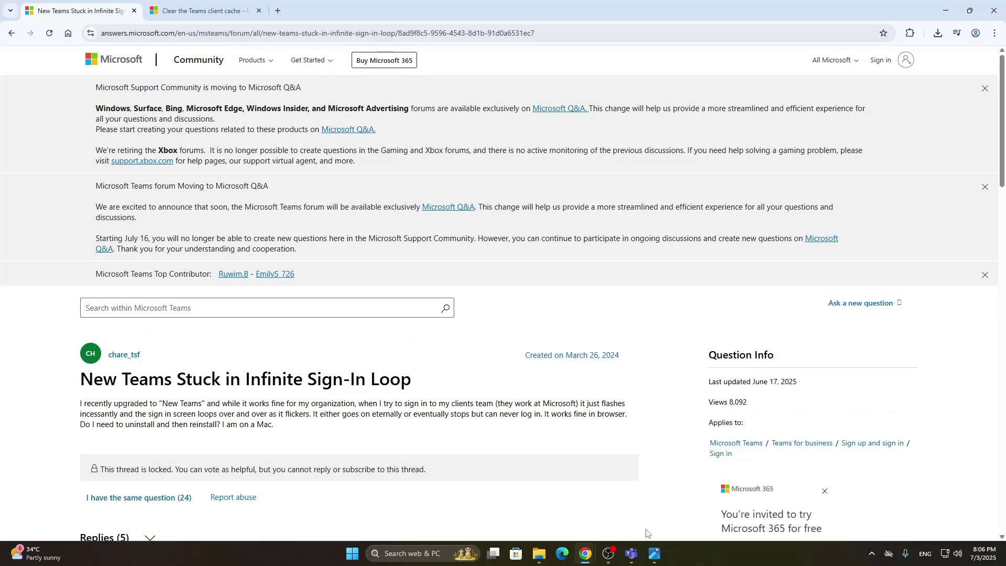
Bring the Teams desktop app forward from the taskbar.
{"action": "left_click", "coordinate": [639, 549]}
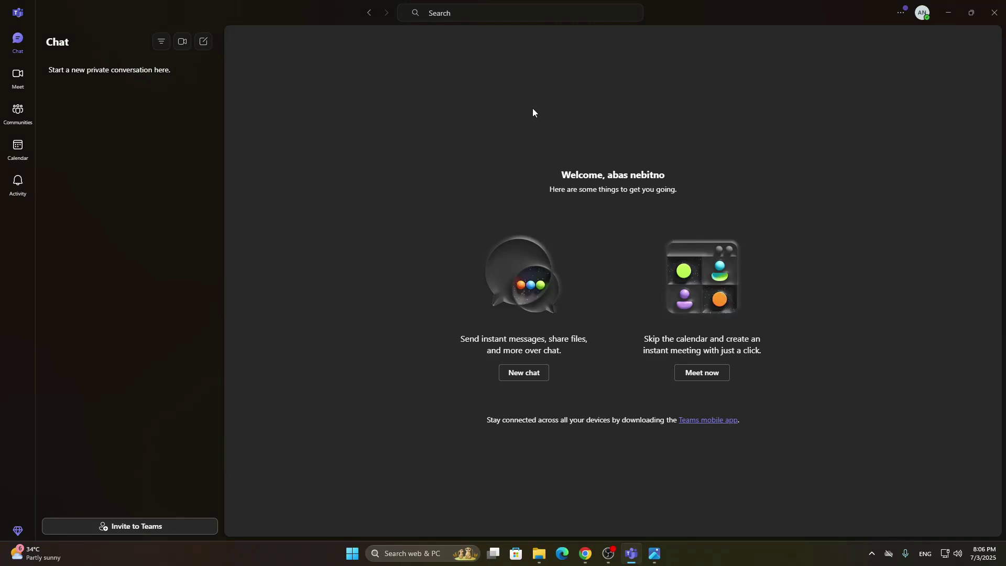